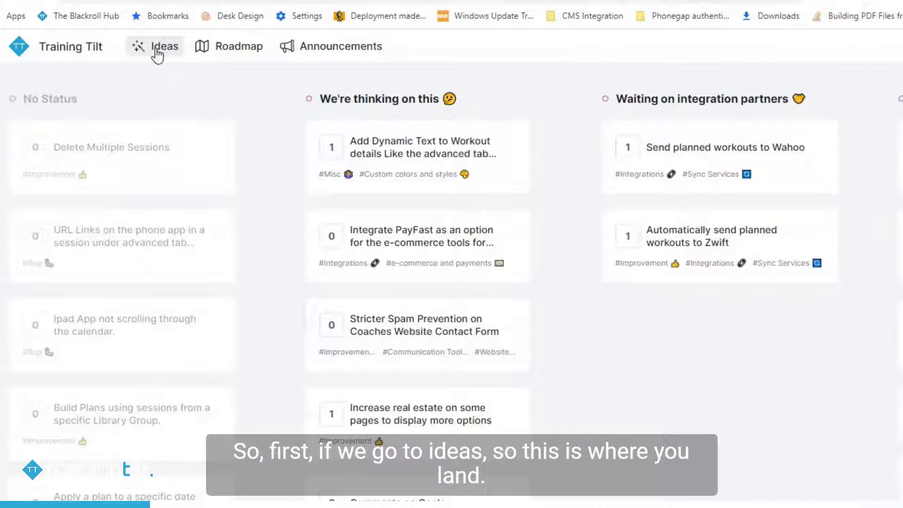
Step: Switch from the Roadmap to the Training Tilt Ideas board ranked by trending votes
left_click(119, 65)
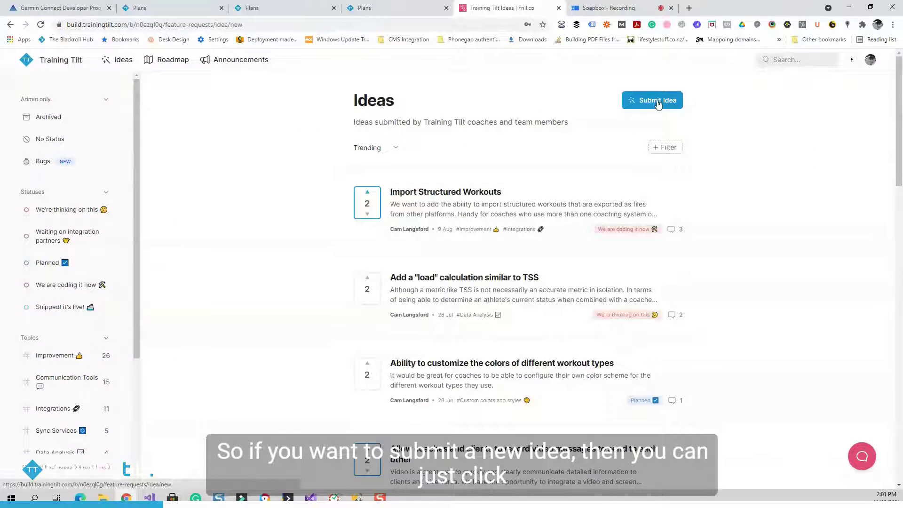
Step: Draft a new idea titled 'Direct integration with Polar', correcting the title typo
left_click(658, 101)
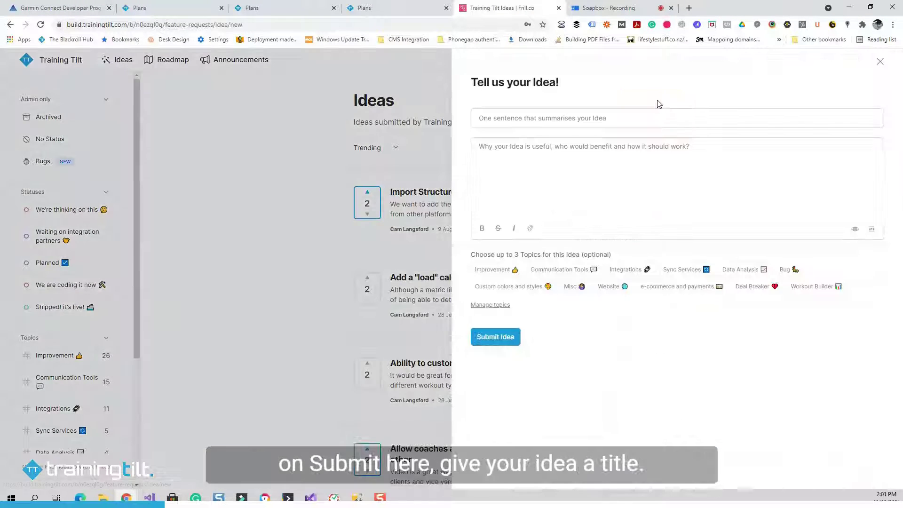
left_click(603, 120)
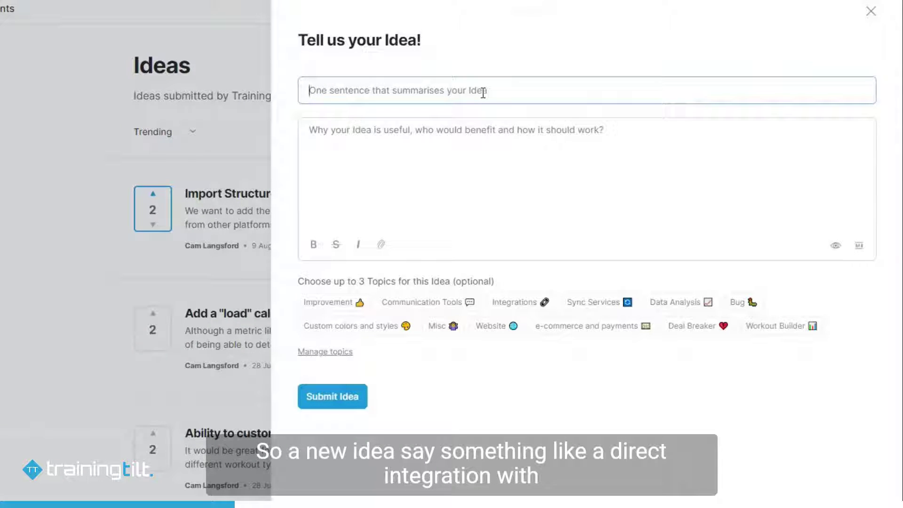
type("Direct integrati")
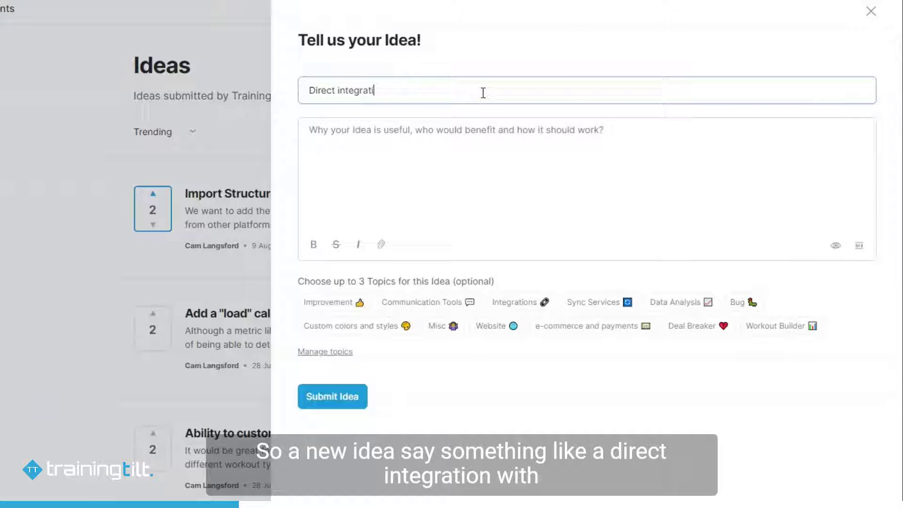
type("on with Poa")
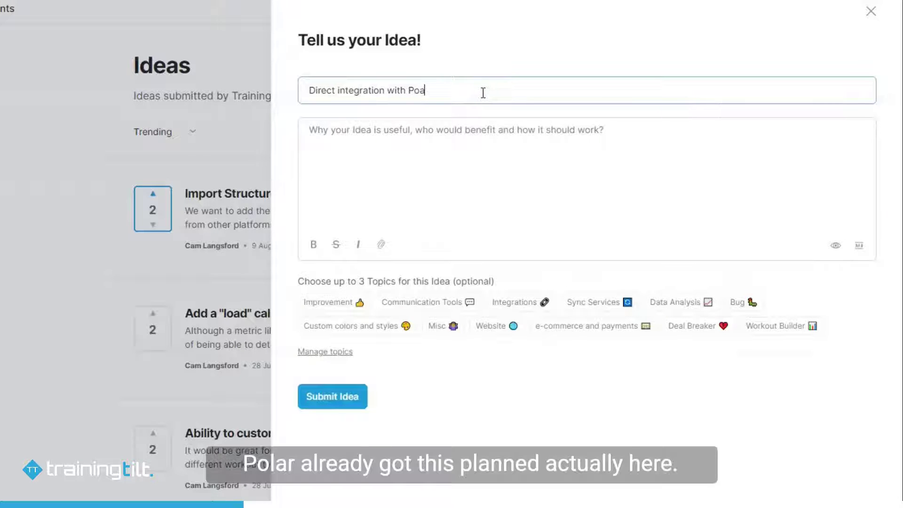
key("BackSpace")
type("lar")
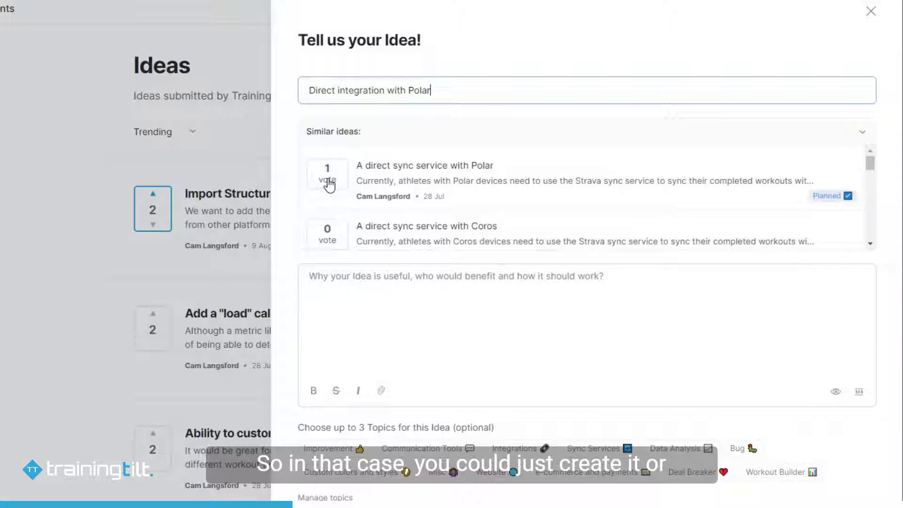
left_click(369, 328)
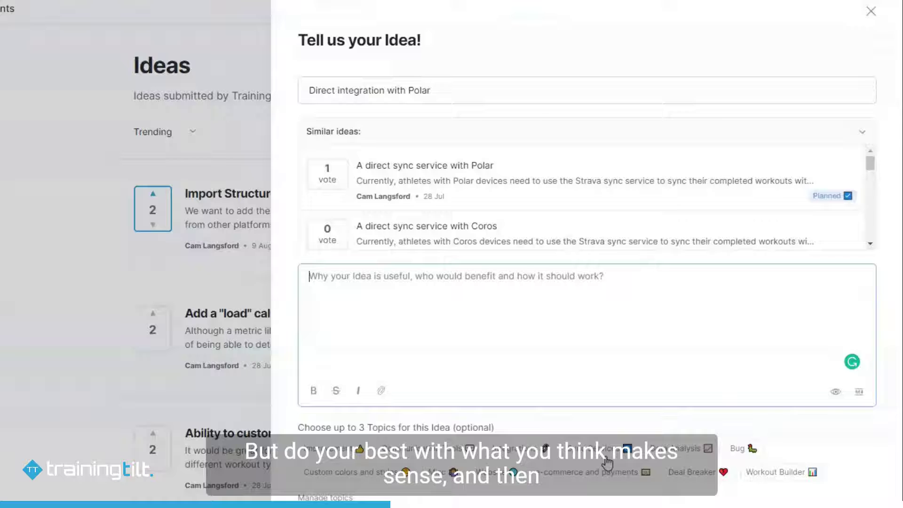
Step: Close the 'Tell us your Idea!' panel, discarding the Polar idea draft
left_click(871, 13)
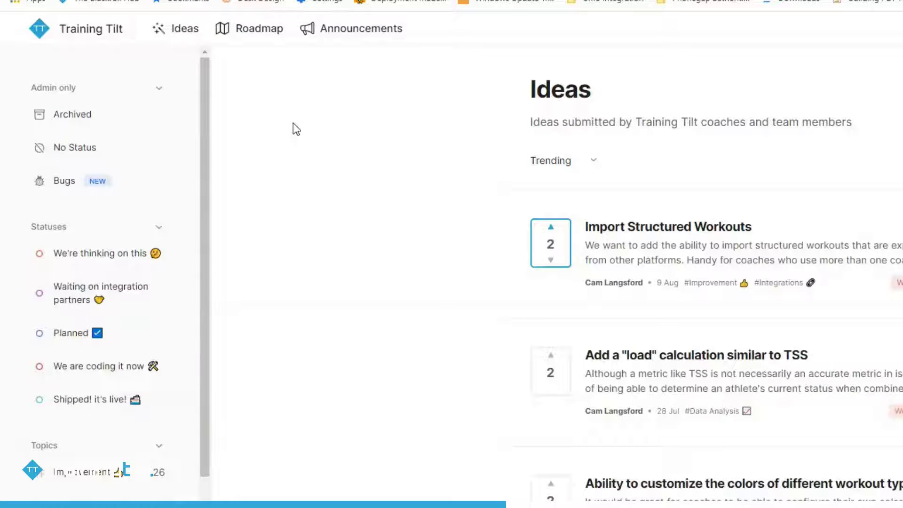
Step: Review the Roadmap status columns through Shipped, then go to the Announcements page
left_click(267, 37)
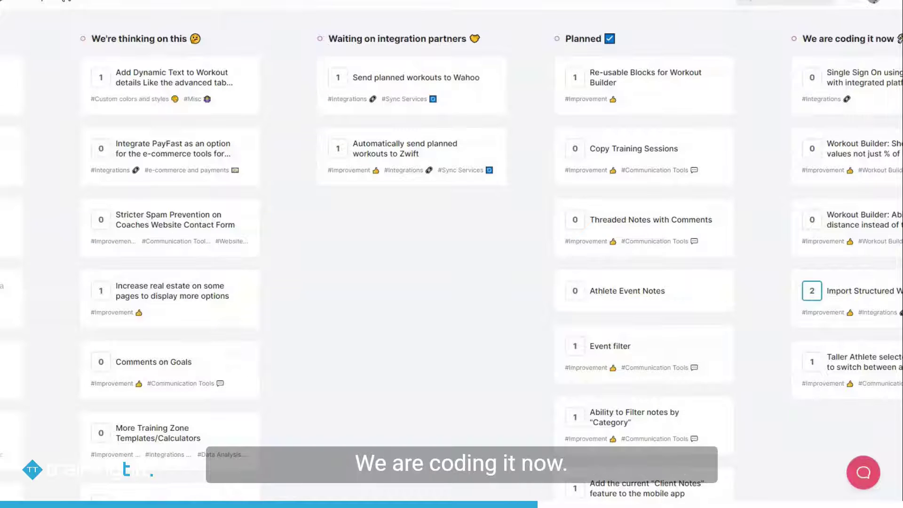
scroll(452, 269, "right", 5)
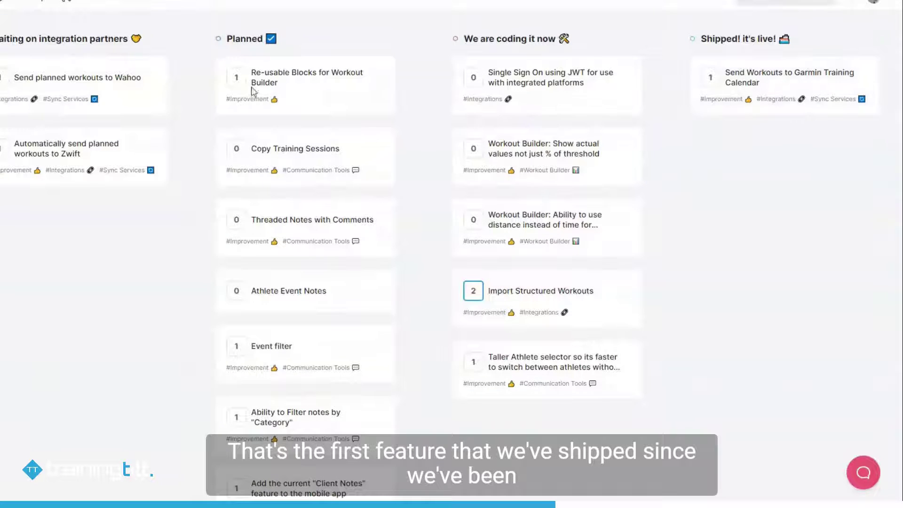
scroll(217, 176, "left", 2)
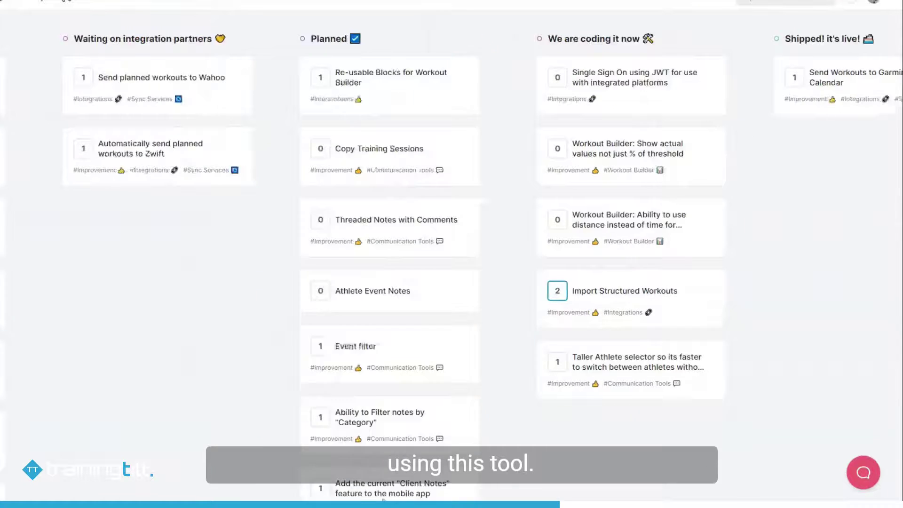
scroll(217, 176, "left", 5)
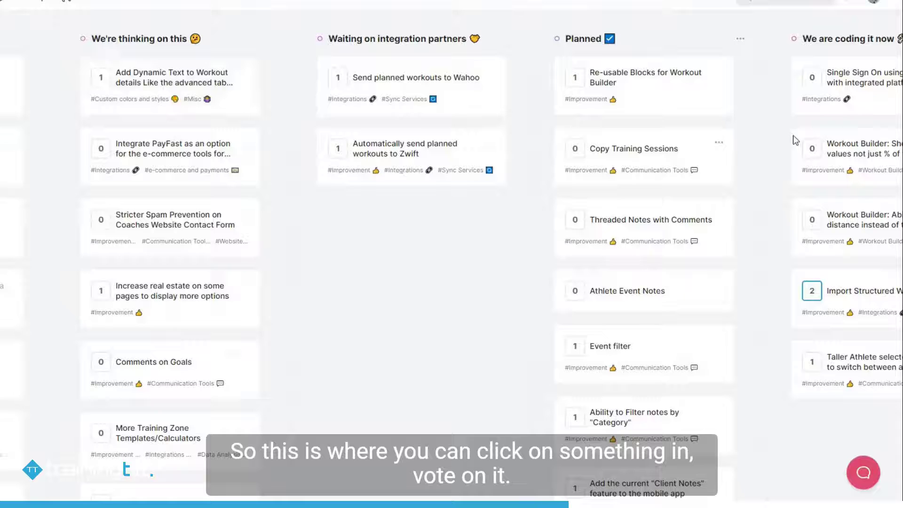
scroll(818, 332, "right", 3)
scroll(818, 333, "right", 5)
scroll(61, 225, "left", 10)
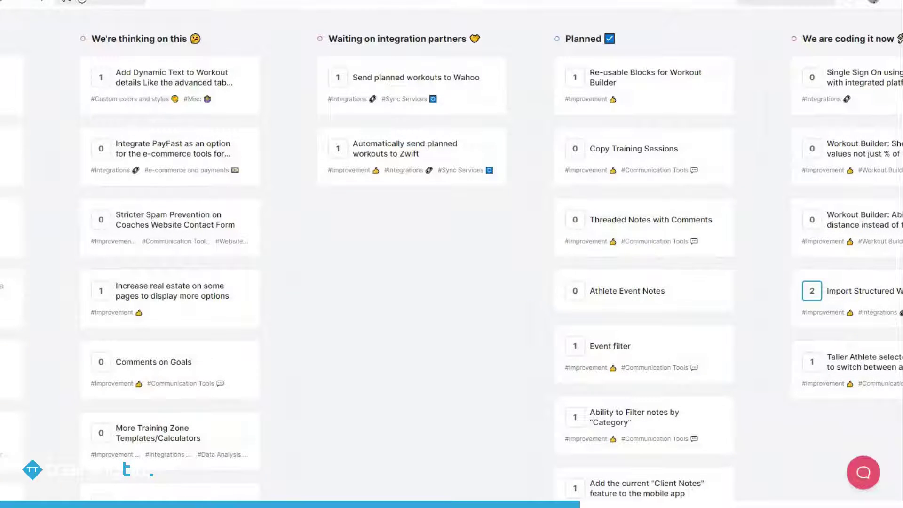
left_click(118, 6)
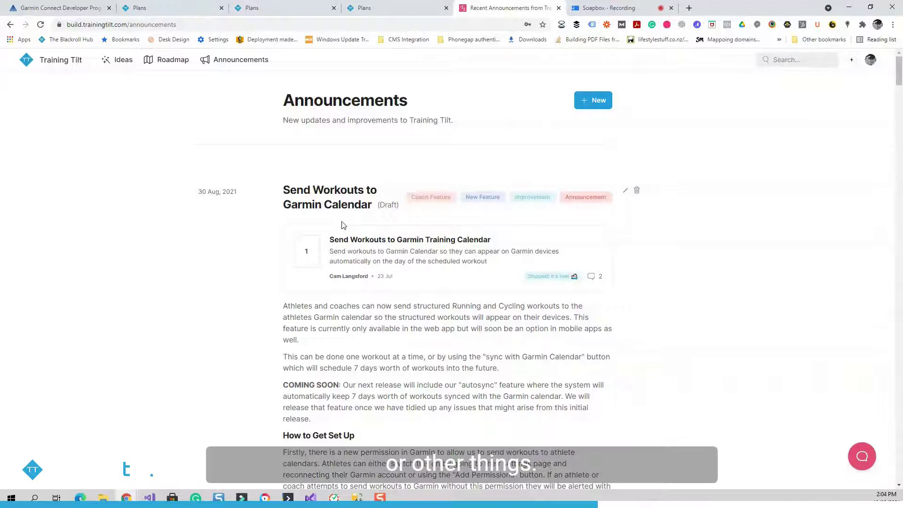
Step: In Training Tilt, close the workout and browse the Latest changes feed over the calendar
left_click(374, 9)
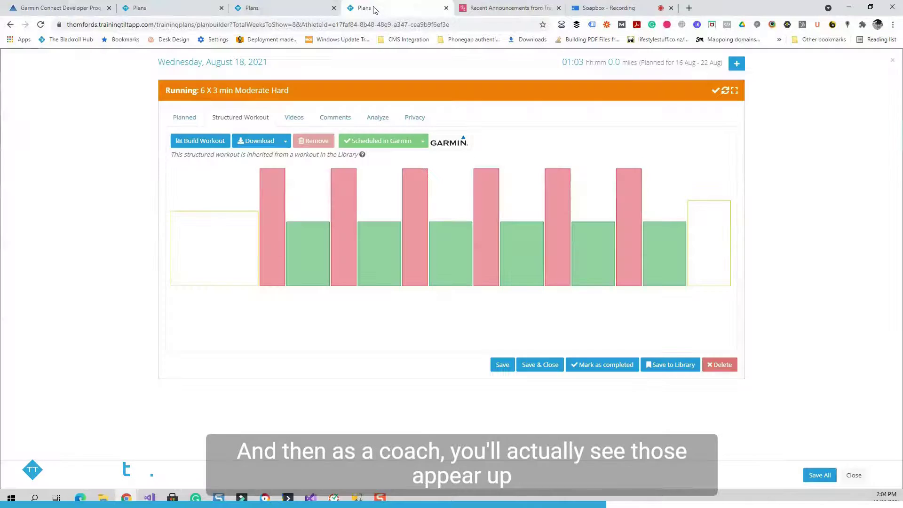
left_click(891, 64)
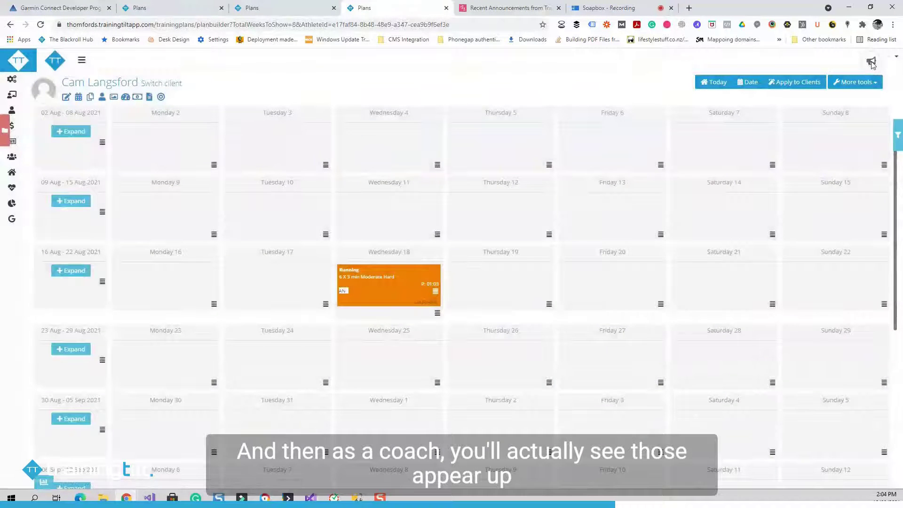
left_click(873, 64)
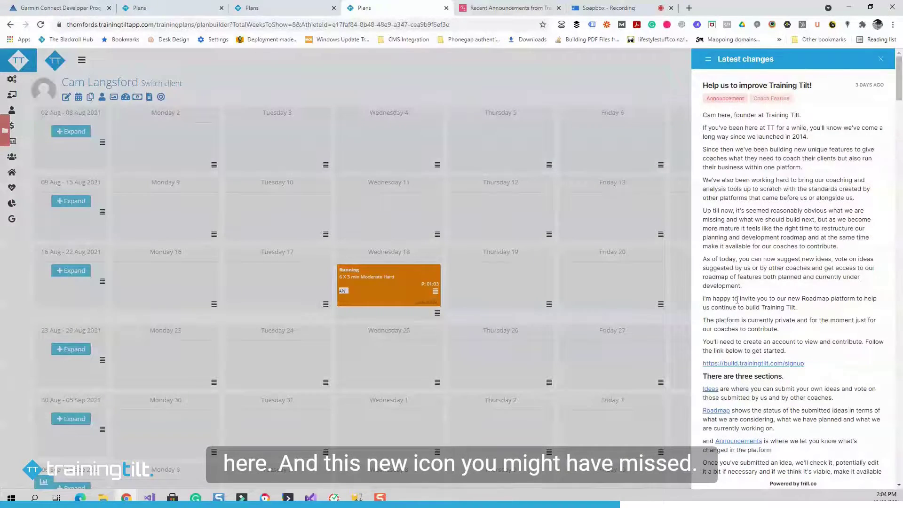
scroll(737, 300, "down", 5)
scroll(738, 299, "down", 5)
scroll(736, 300, "down", 5)
scroll(737, 299, "down", 5)
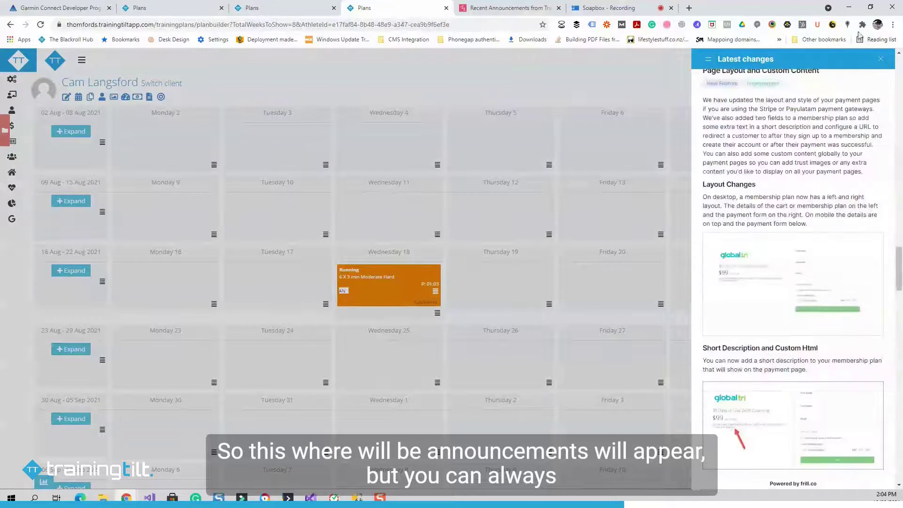
left_click(882, 61)
left_click(515, 8)
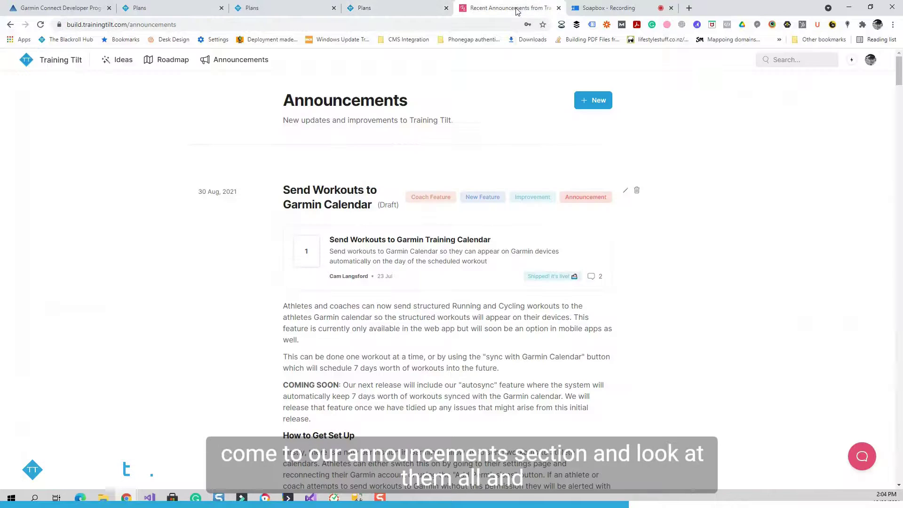
scroll(379, 367, "down", 2)
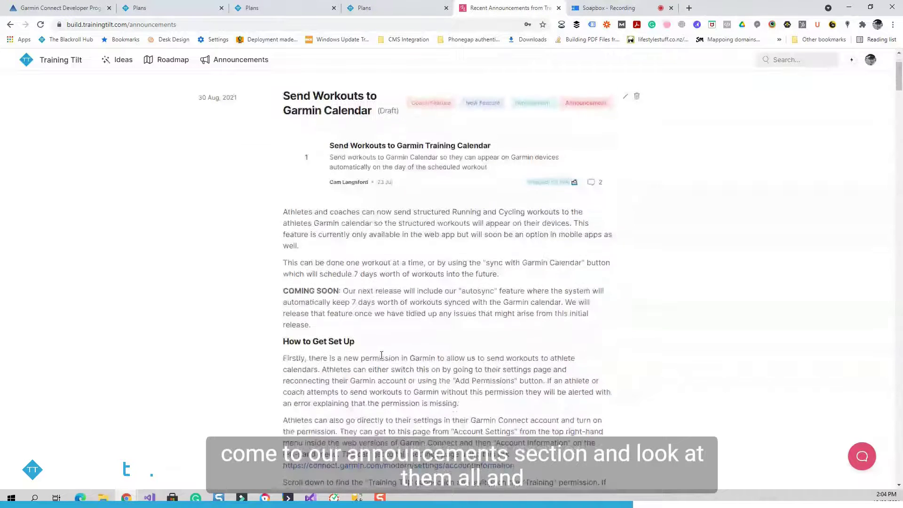
scroll(381, 357, "up", 2)
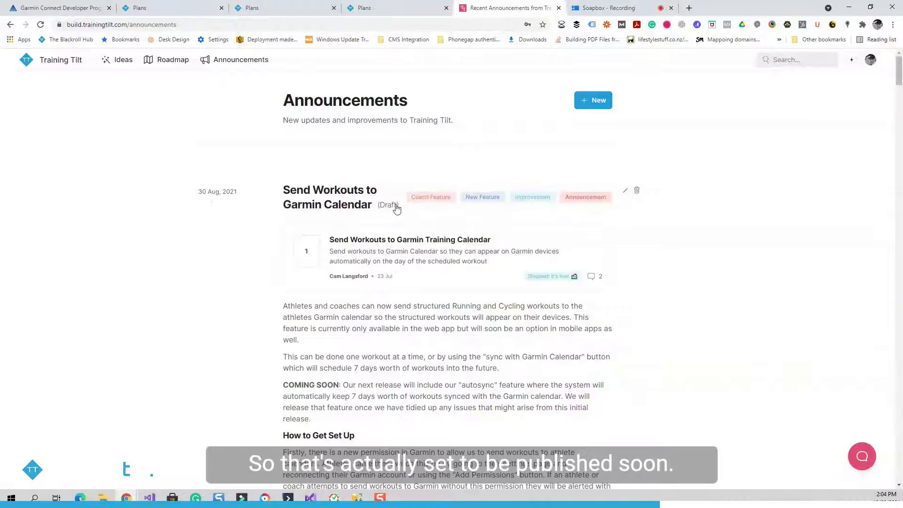
scroll(353, 395, "down", 1)
scroll(353, 393, "down", 3)
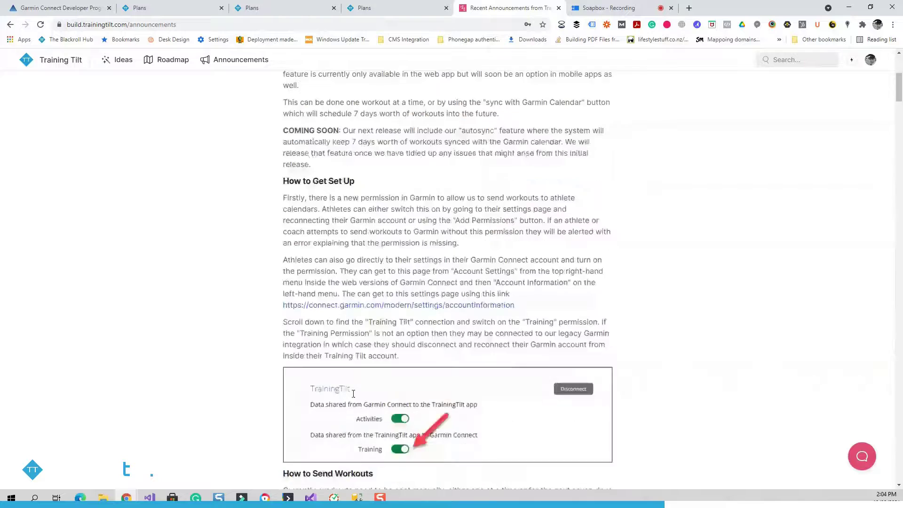
scroll(353, 394, "down", 5)
scroll(354, 394, "down", 5)
scroll(353, 394, "down", 5)
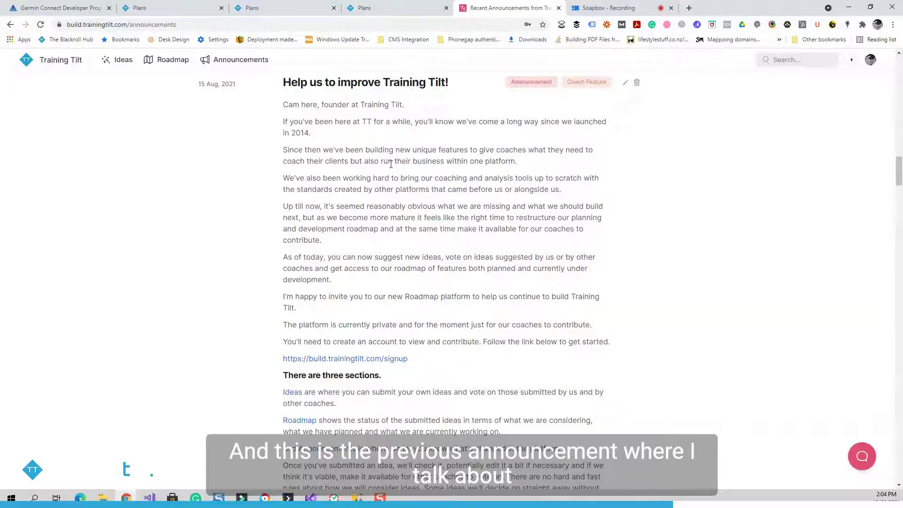
scroll(374, 241, "down", 1)
scroll(374, 237, "down", 1)
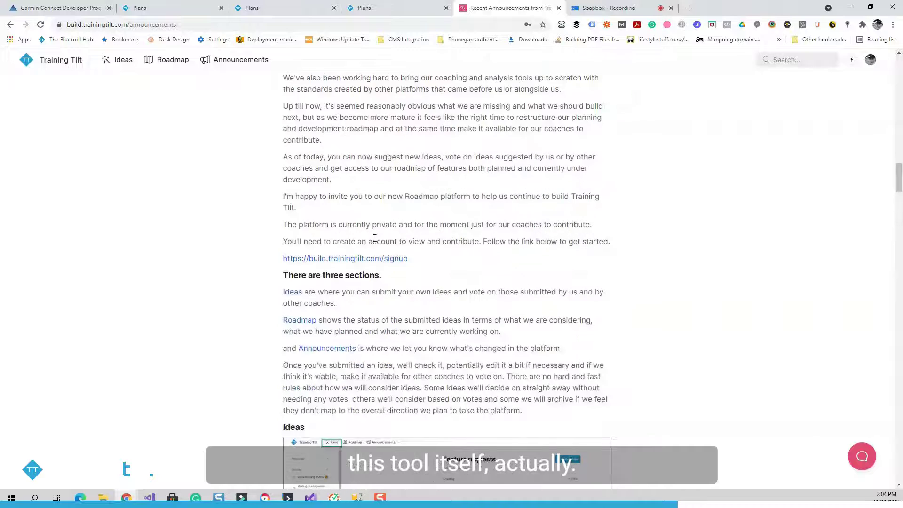
scroll(375, 238, "down", 5)
scroll(374, 238, "down", 5)
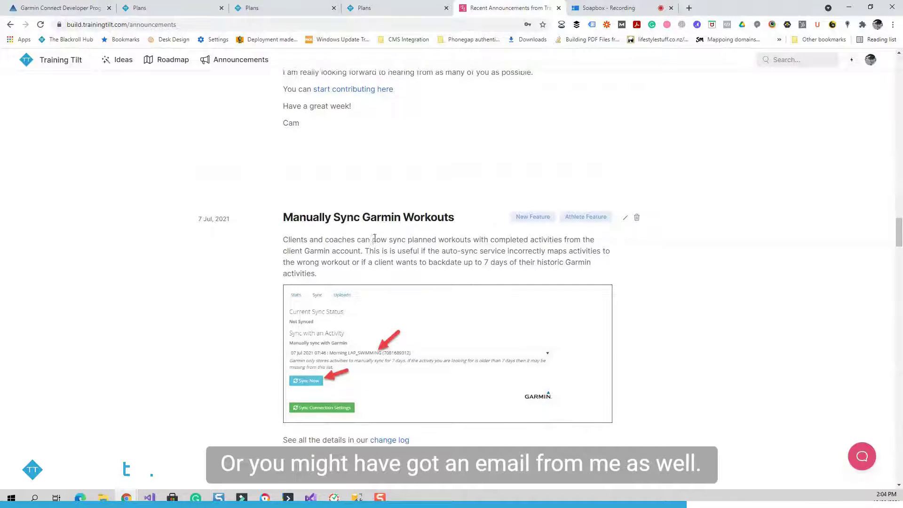
scroll(375, 239, "down", 1)
scroll(373, 239, "down", 3)
scroll(370, 240, "down", 3)
scroll(370, 239, "down", 2)
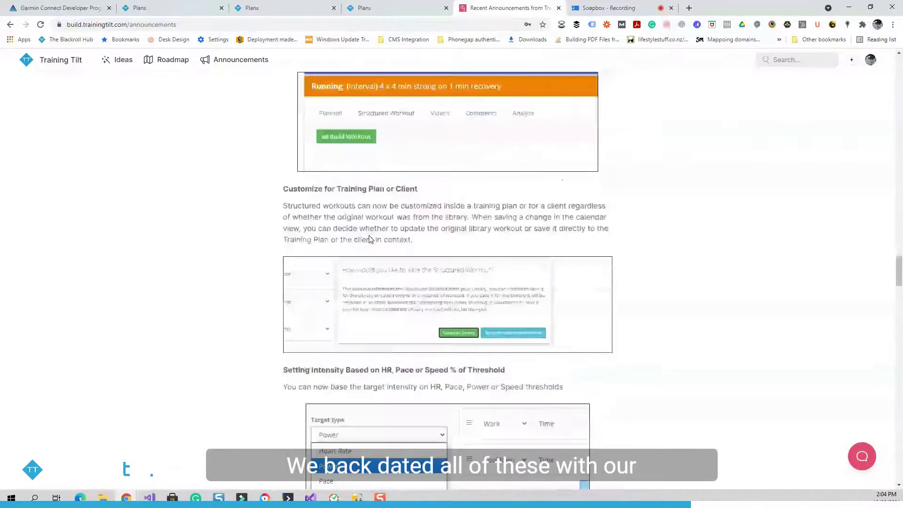
scroll(370, 240, "down", 2)
scroll(370, 240, "down", 4)
scroll(370, 240, "down", 1)
scroll(370, 240, "down", 3)
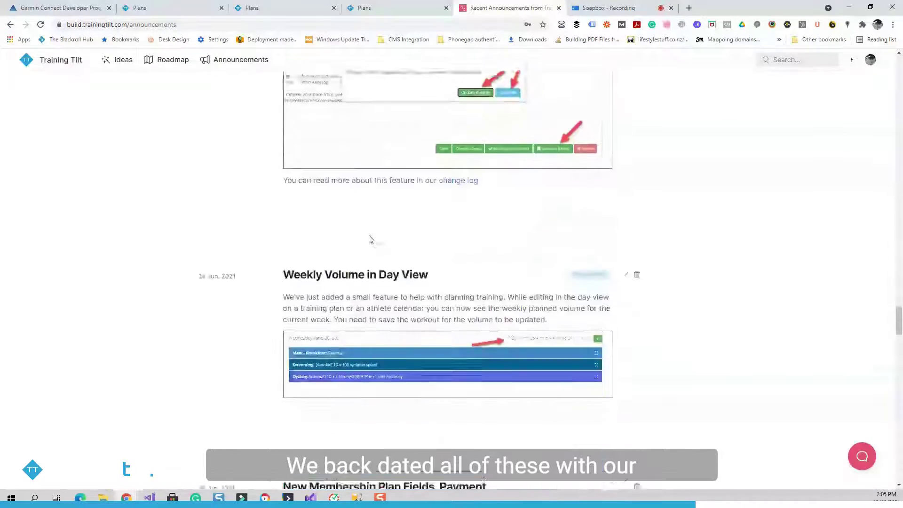
scroll(369, 241, "down", 2)
scroll(371, 241, "down", 2)
scroll(370, 239, "down", 3)
scroll(370, 240, "down", 4)
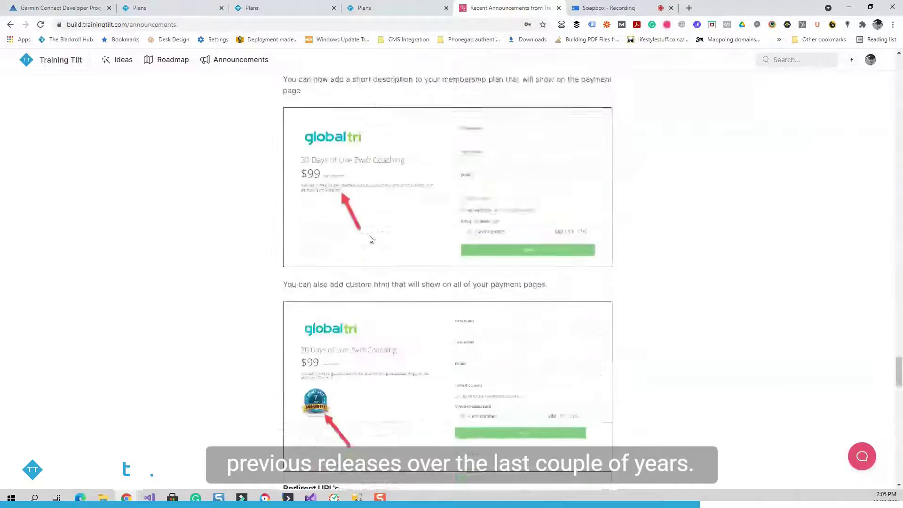
scroll(370, 240, "down", 3)
scroll(370, 241, "down", 1)
scroll(370, 240, "down", 3)
scroll(370, 240, "up", 4)
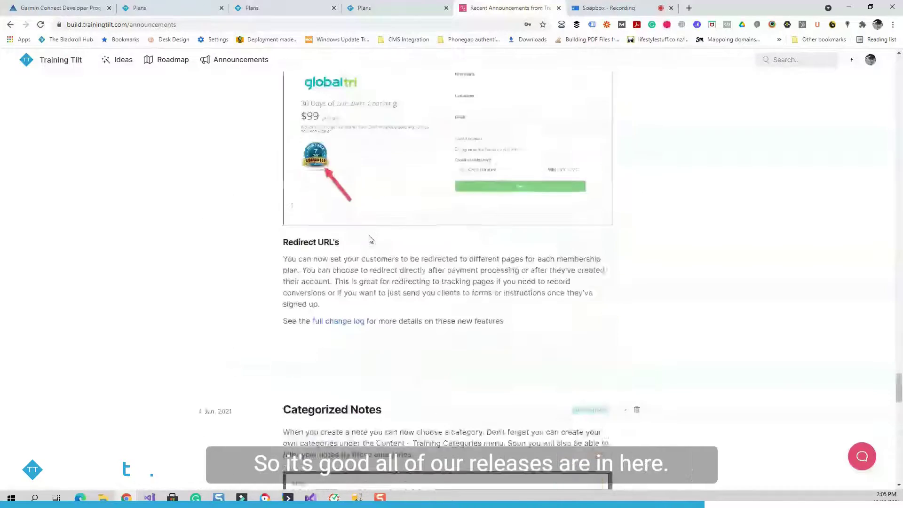
scroll(370, 240, "up", 5)
scroll(370, 240, "up", 8)
scroll(369, 239, "up", 10)
scroll(370, 239, "up", 5)
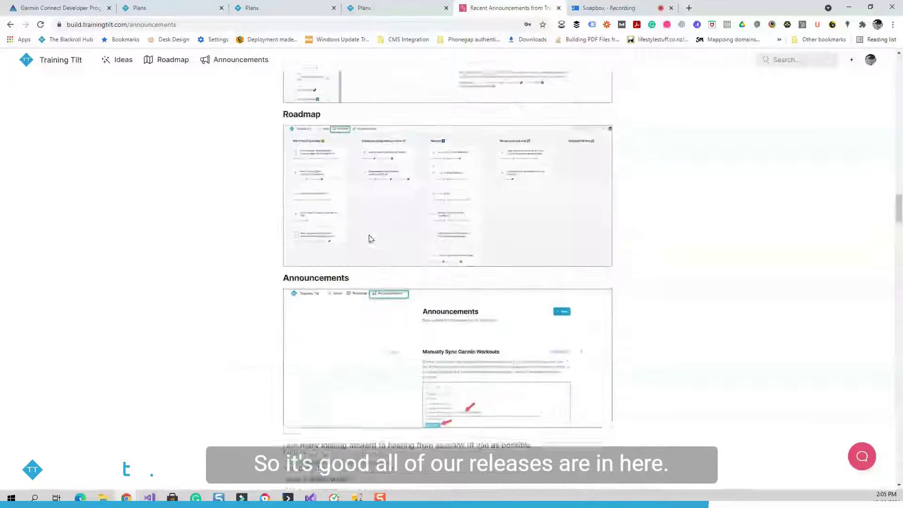
scroll(370, 240, "up", 1)
left_click(406, 8)
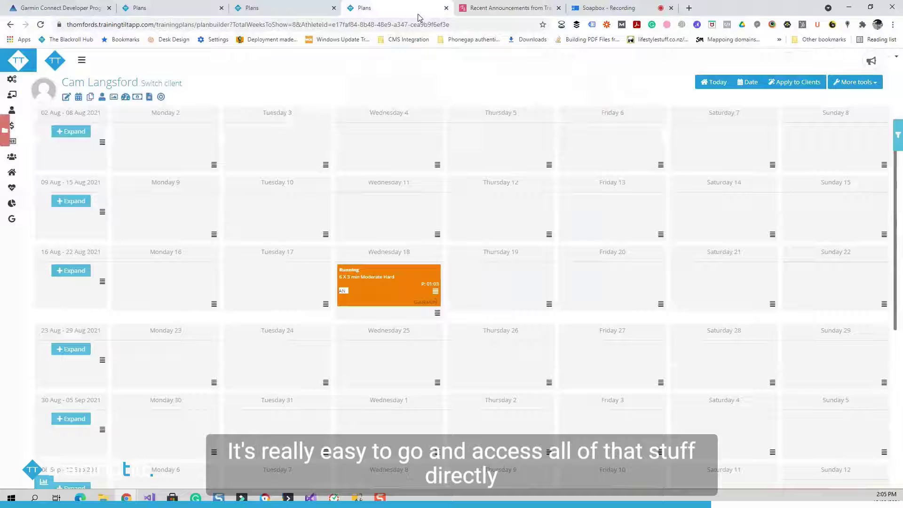
left_click(872, 62)
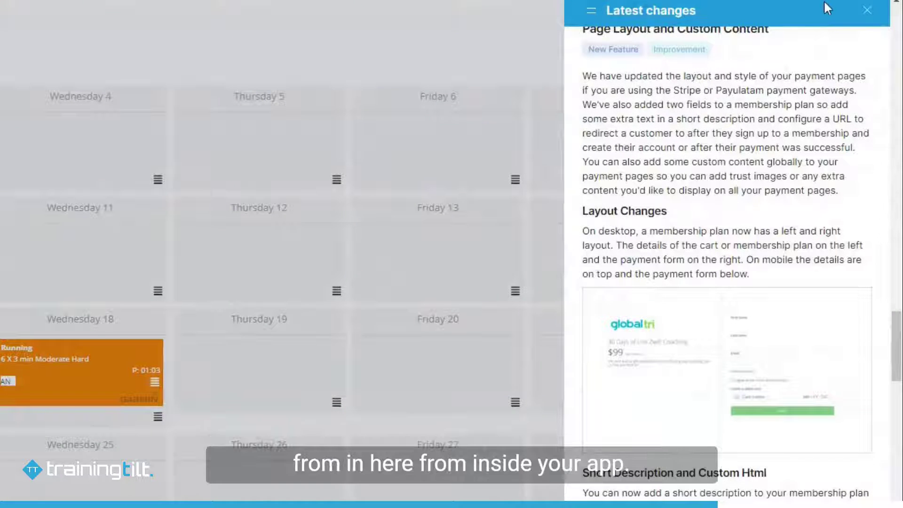
left_click(592, 11)
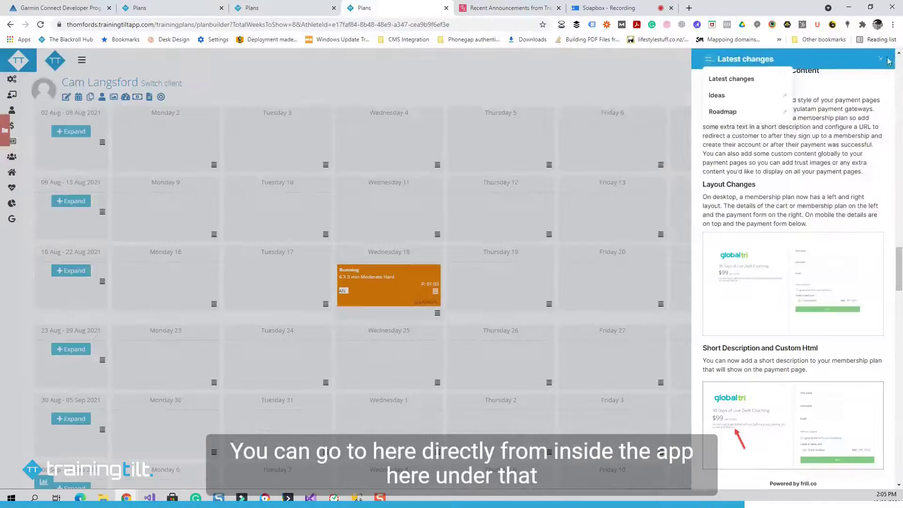
left_click(887, 58)
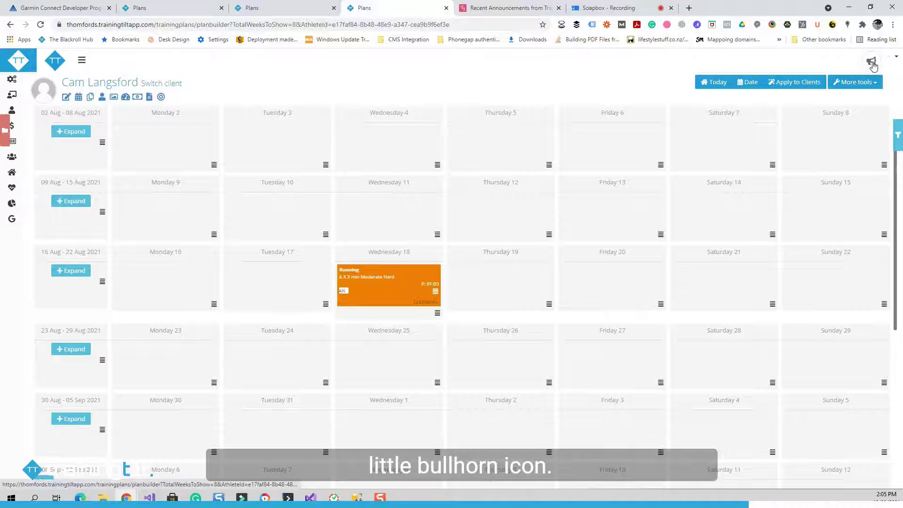
Step: Go from Recent Announcements through the Roadmap columns back to the Ideas board
left_click(486, 8)
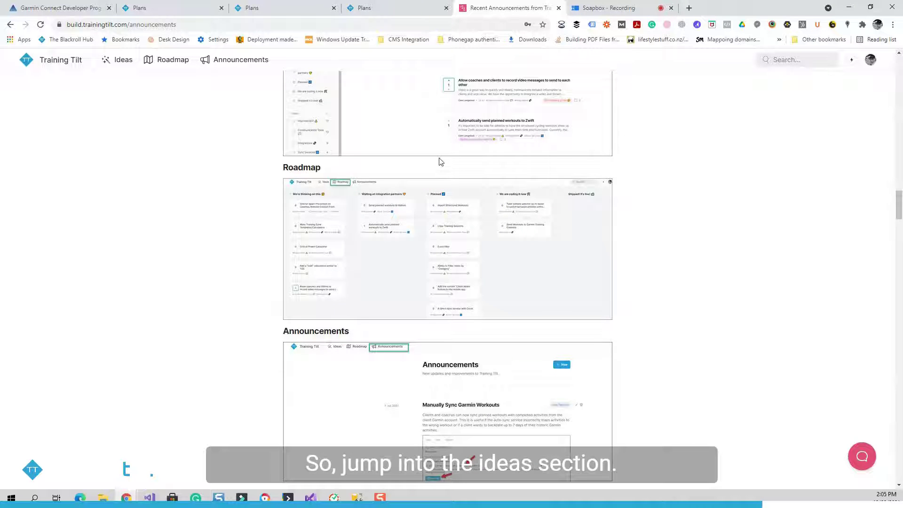
left_click(118, 62)
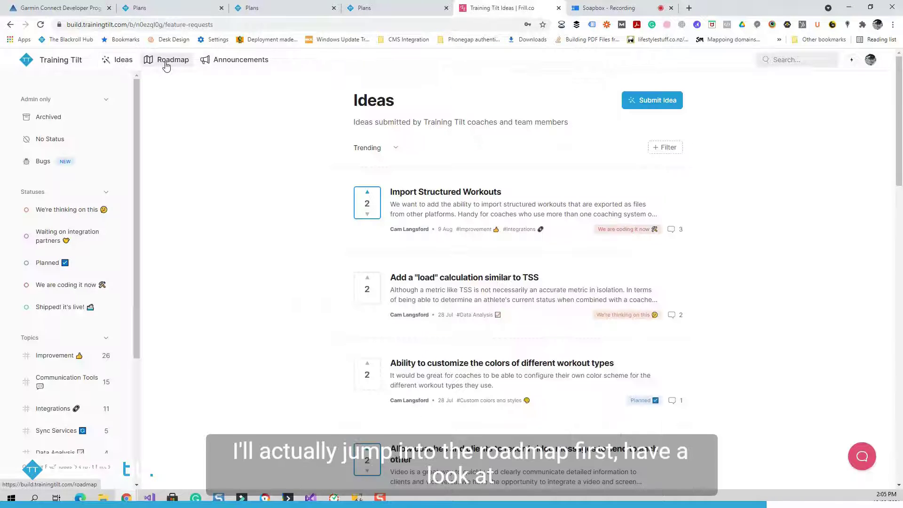
left_click(167, 64)
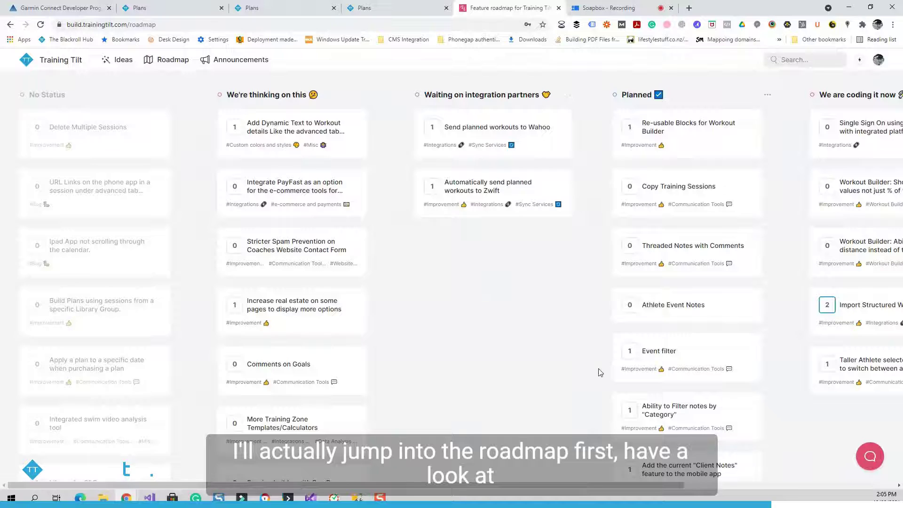
scroll(284, 270, "down", 4)
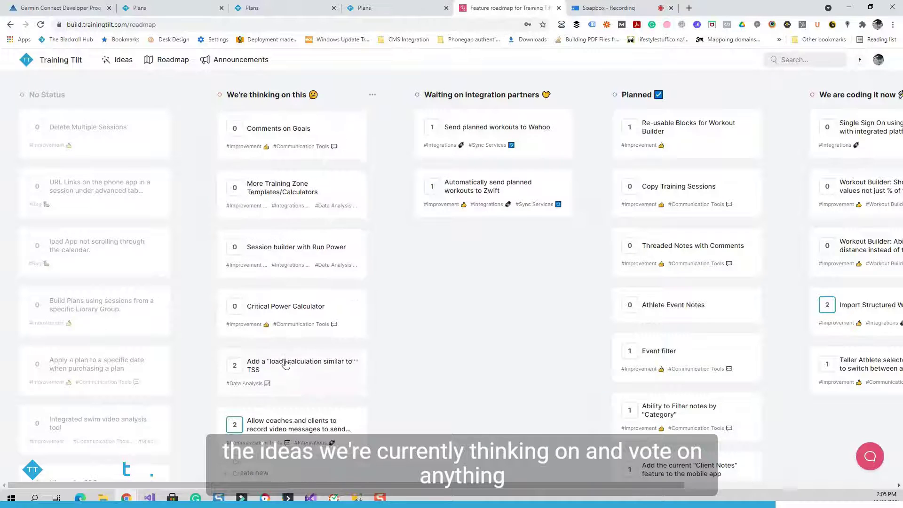
scroll(284, 393, "up", 2)
scroll(284, 391, "down", 2)
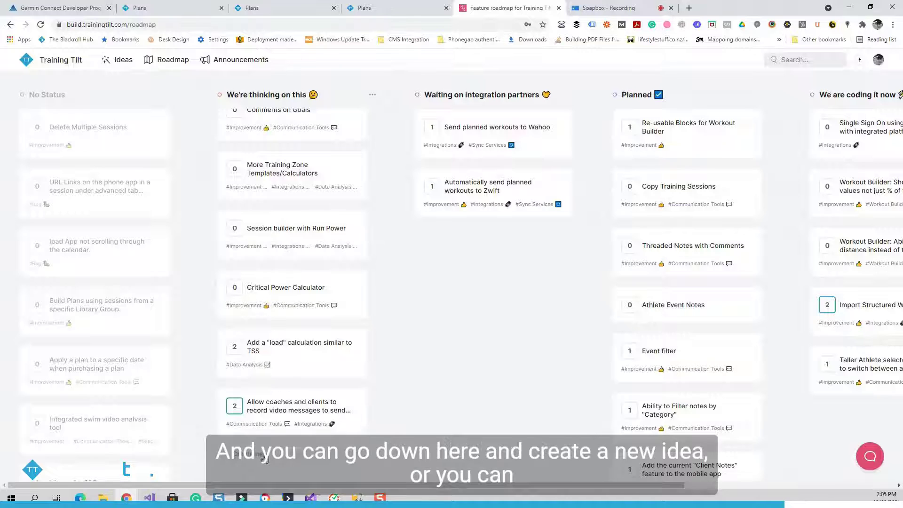
left_click(117, 60)
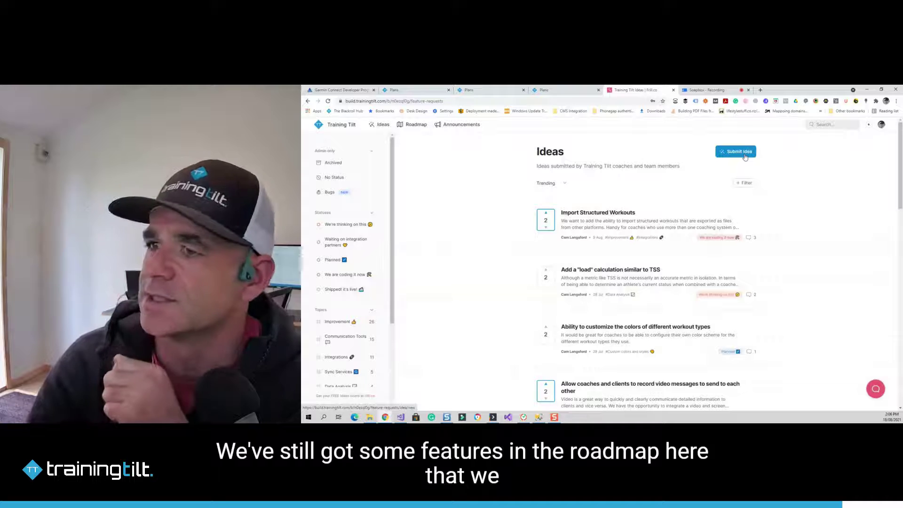
Step: Open the Roadmap and scroll its Planned column listing Polar and Coros sync items
left_click(409, 127)
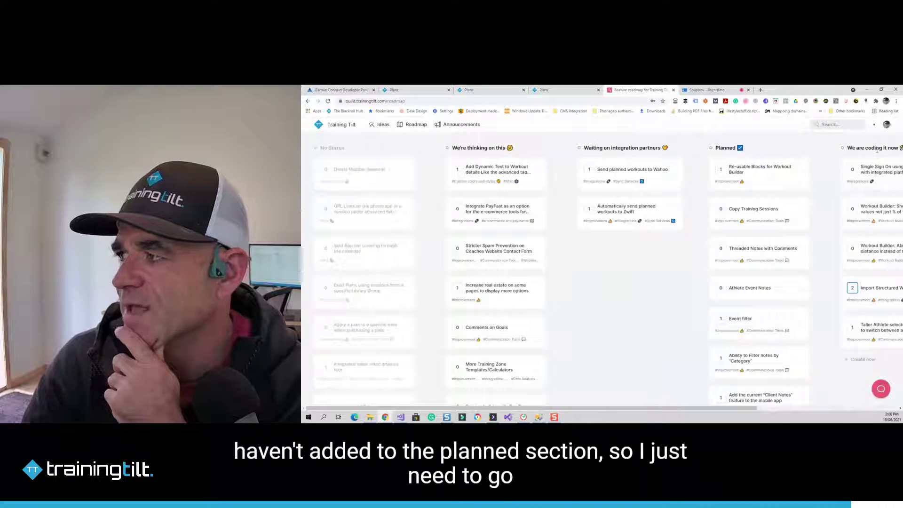
scroll(763, 335, "down", 5)
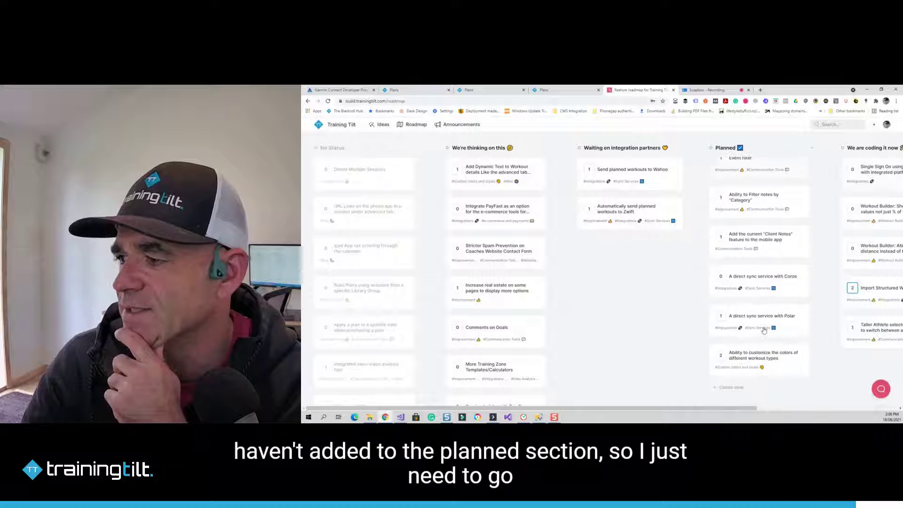
scroll(763, 335, "up", 5)
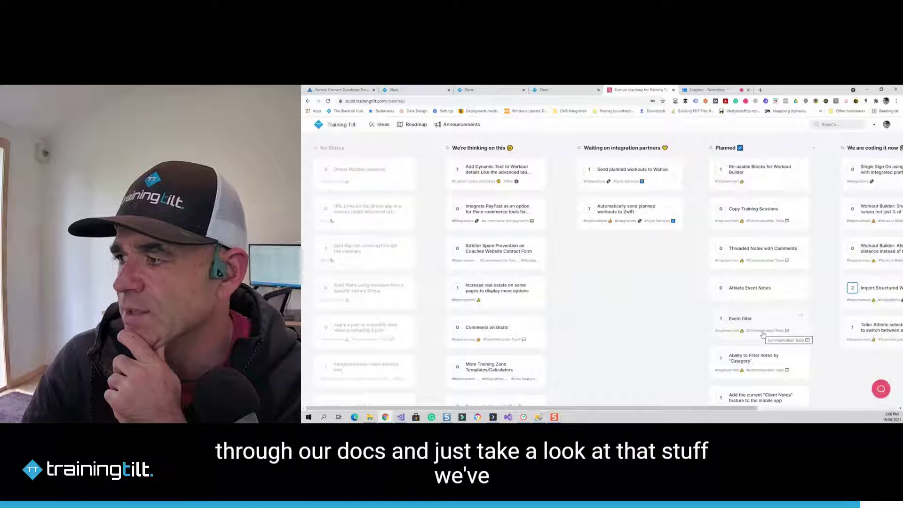